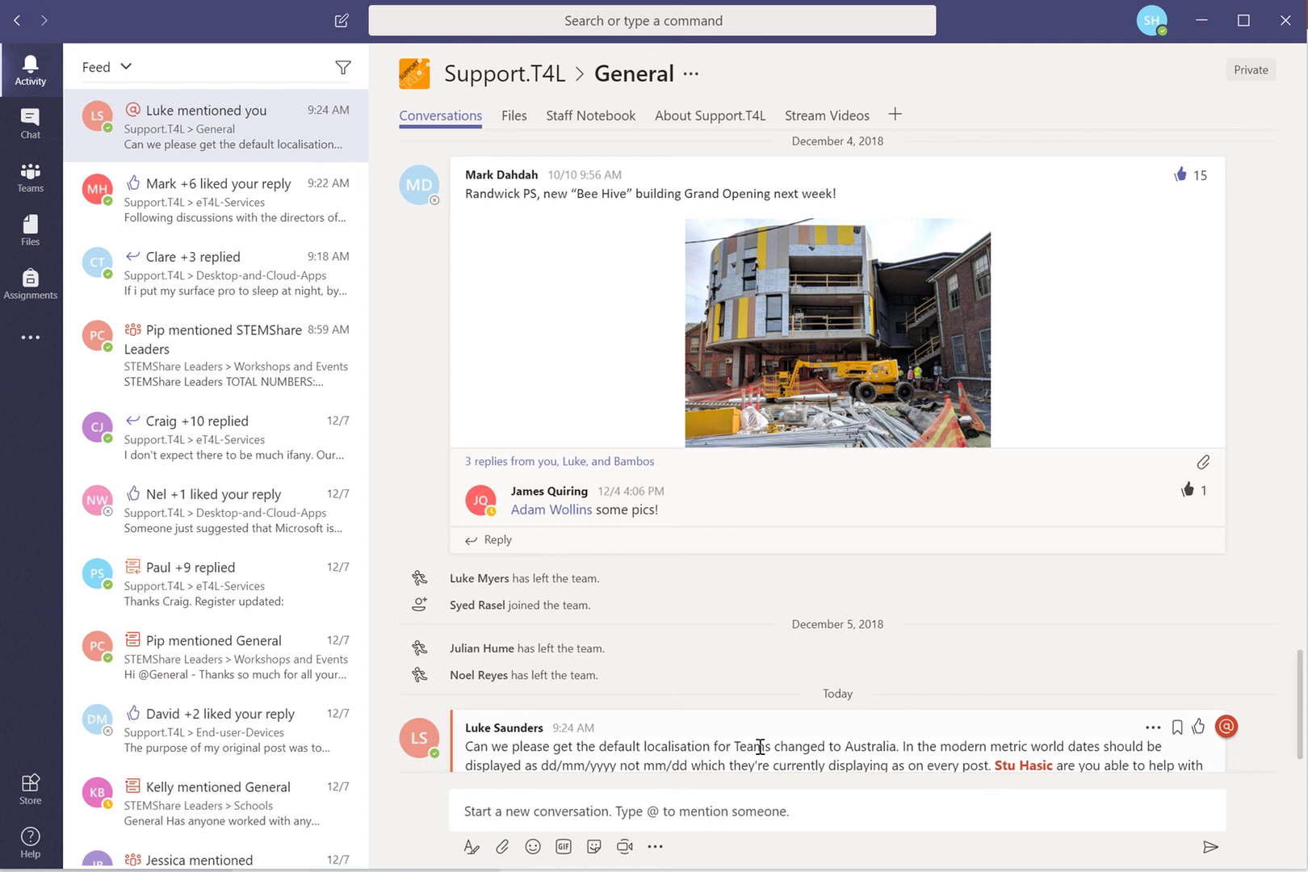
{"action": "scroll", "coordinate": [761, 747], "scroll_direction": "down", "scroll_amount": 1}
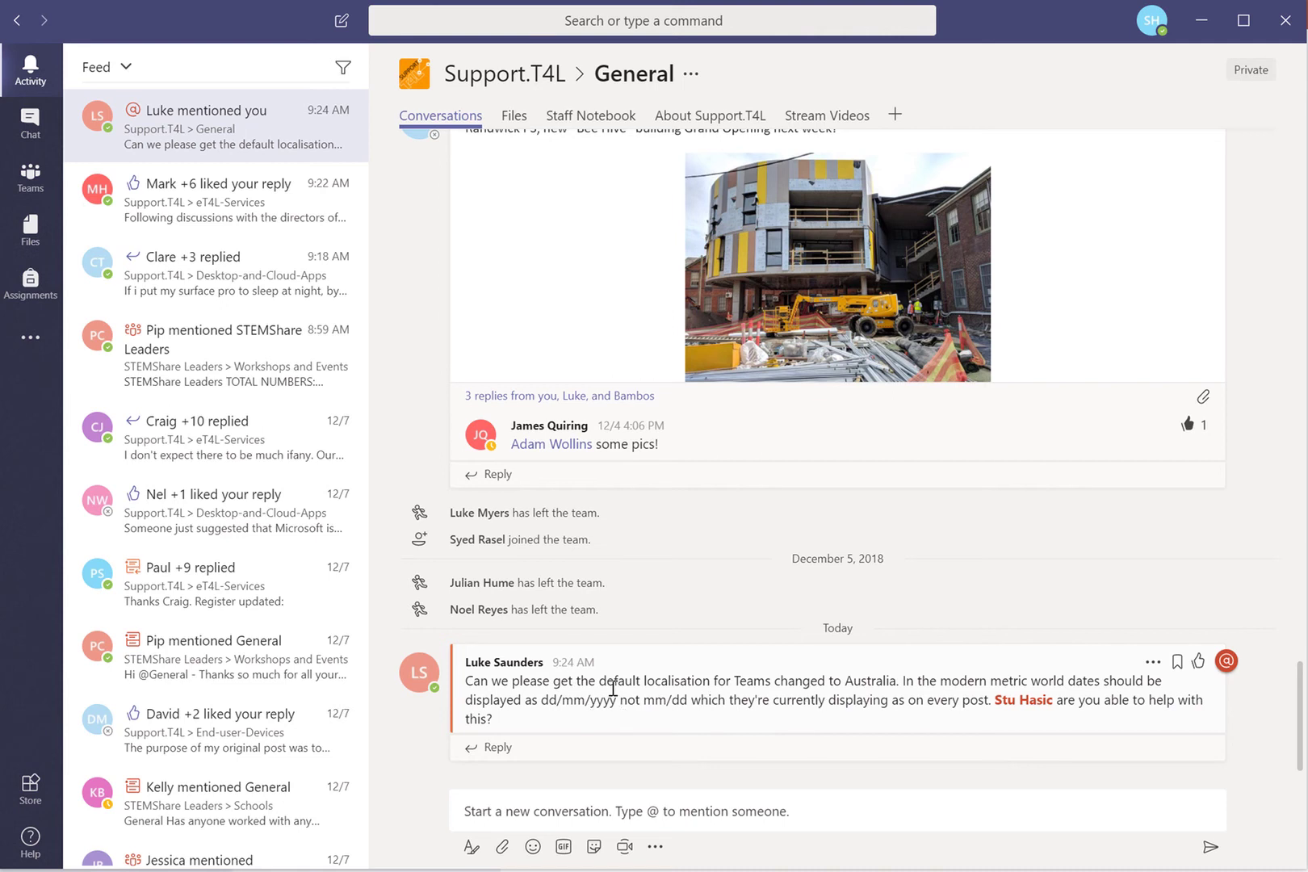
{"action": "scroll", "coordinate": [605, 682], "scroll_direction": "up", "scroll_amount": 3}
{"action": "scroll", "coordinate": [588, 572], "scroll_direction": "up", "scroll_amount": 1}
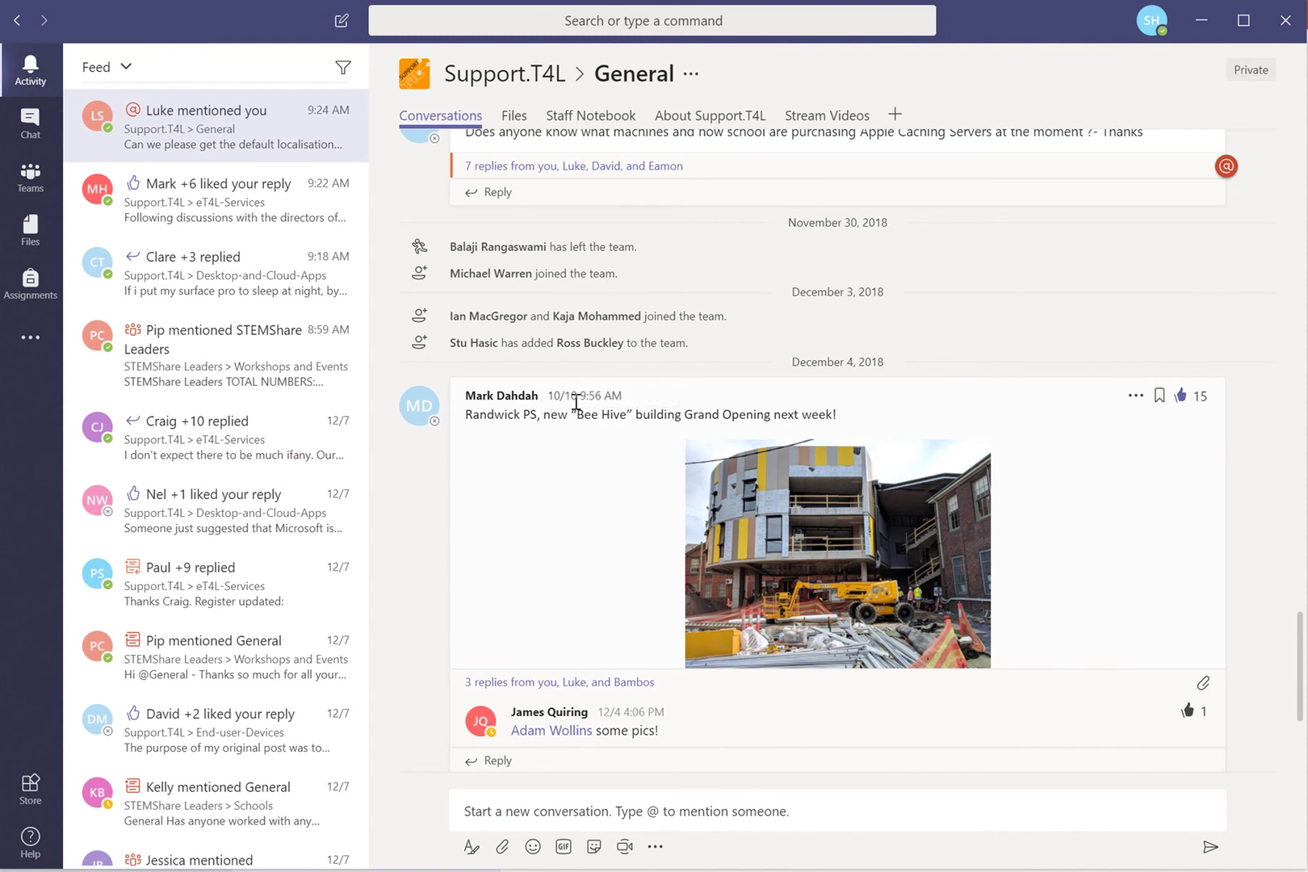
{"action": "scroll", "coordinate": [555, 519], "scroll_direction": "down", "scroll_amount": 2}
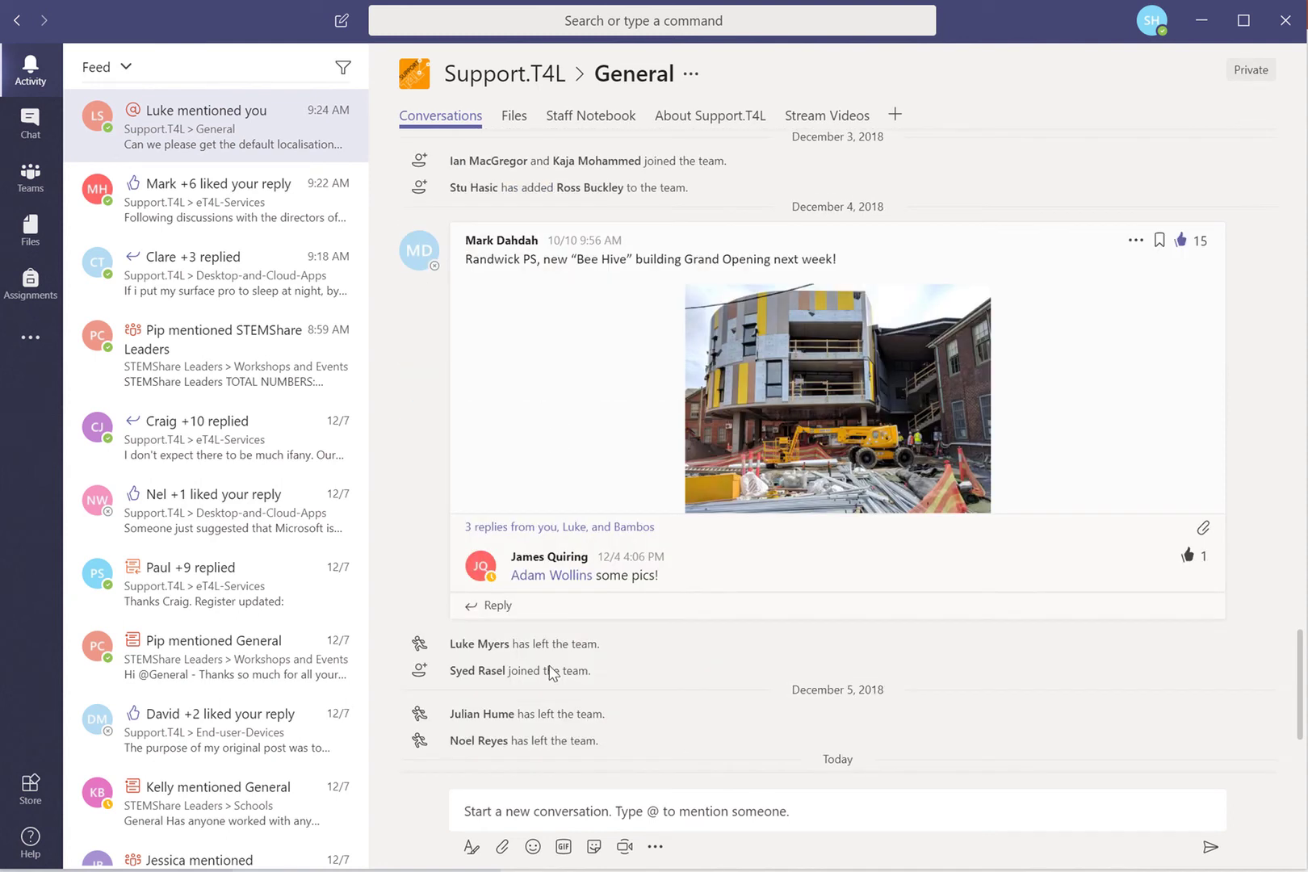
{"action": "scroll", "coordinate": [555, 670], "scroll_direction": "down", "scroll_amount": 2}
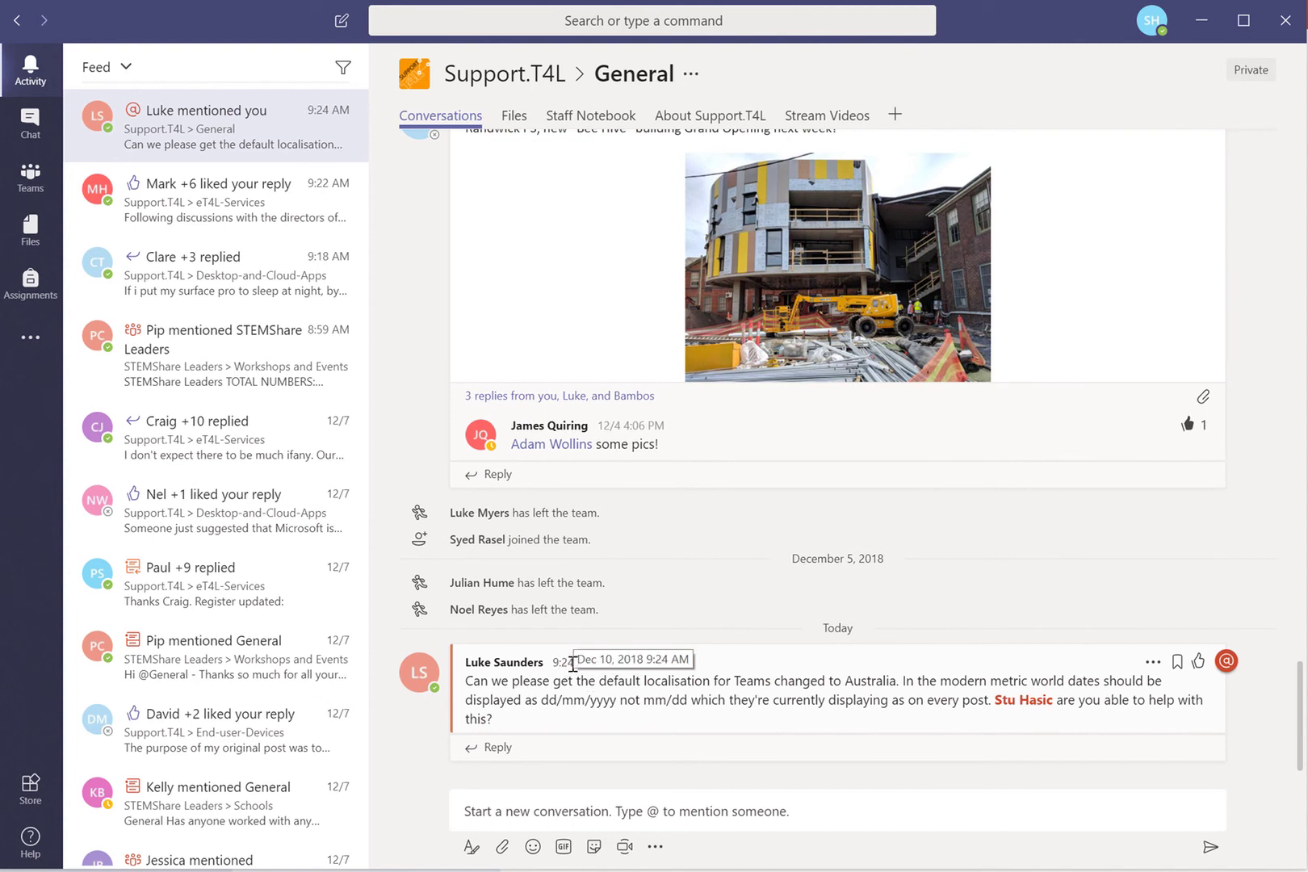
{"action": "scroll", "coordinate": [647, 473], "scroll_direction": "up", "scroll_amount": 5}
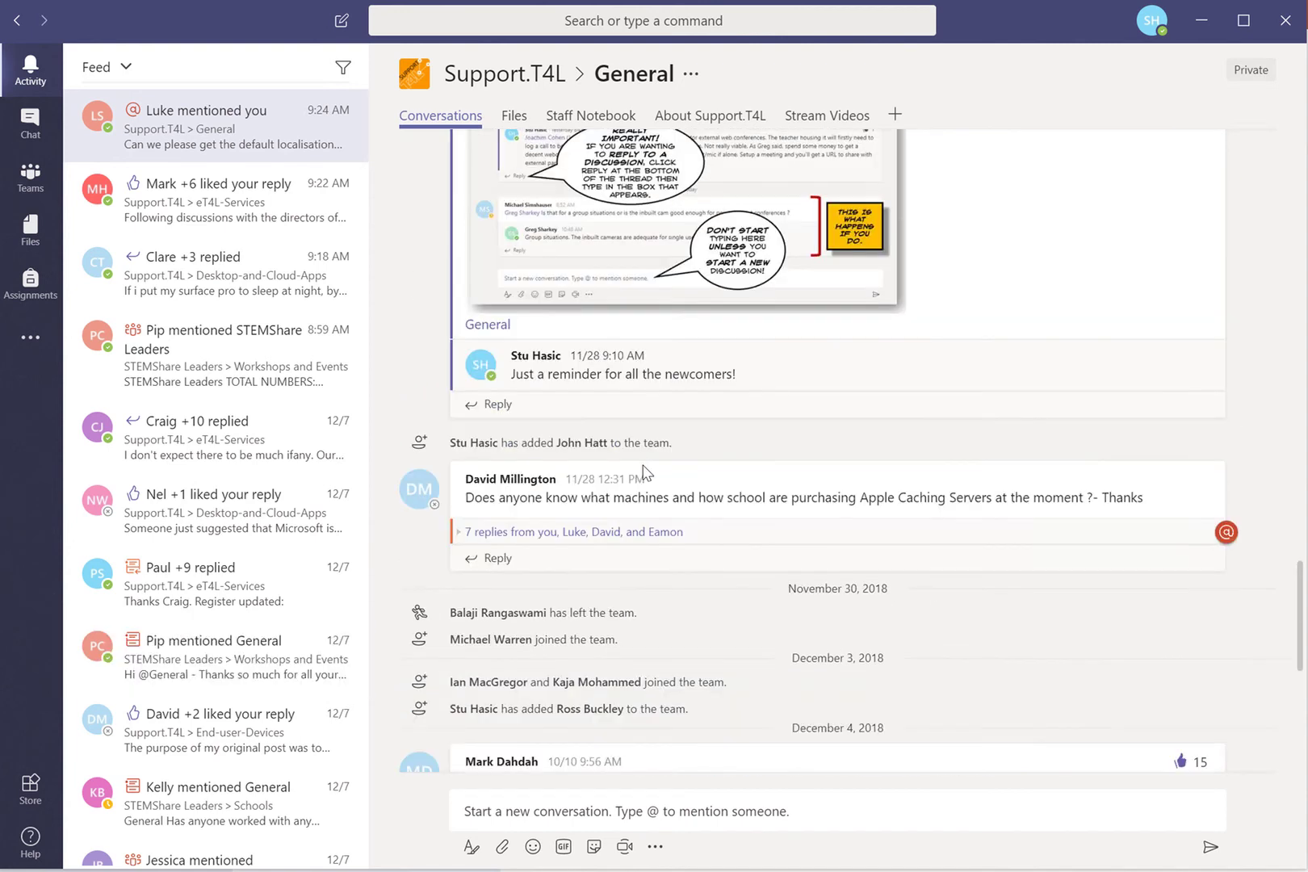
{"action": "scroll", "coordinate": [605, 473], "scroll_direction": "up", "scroll_amount": 5}
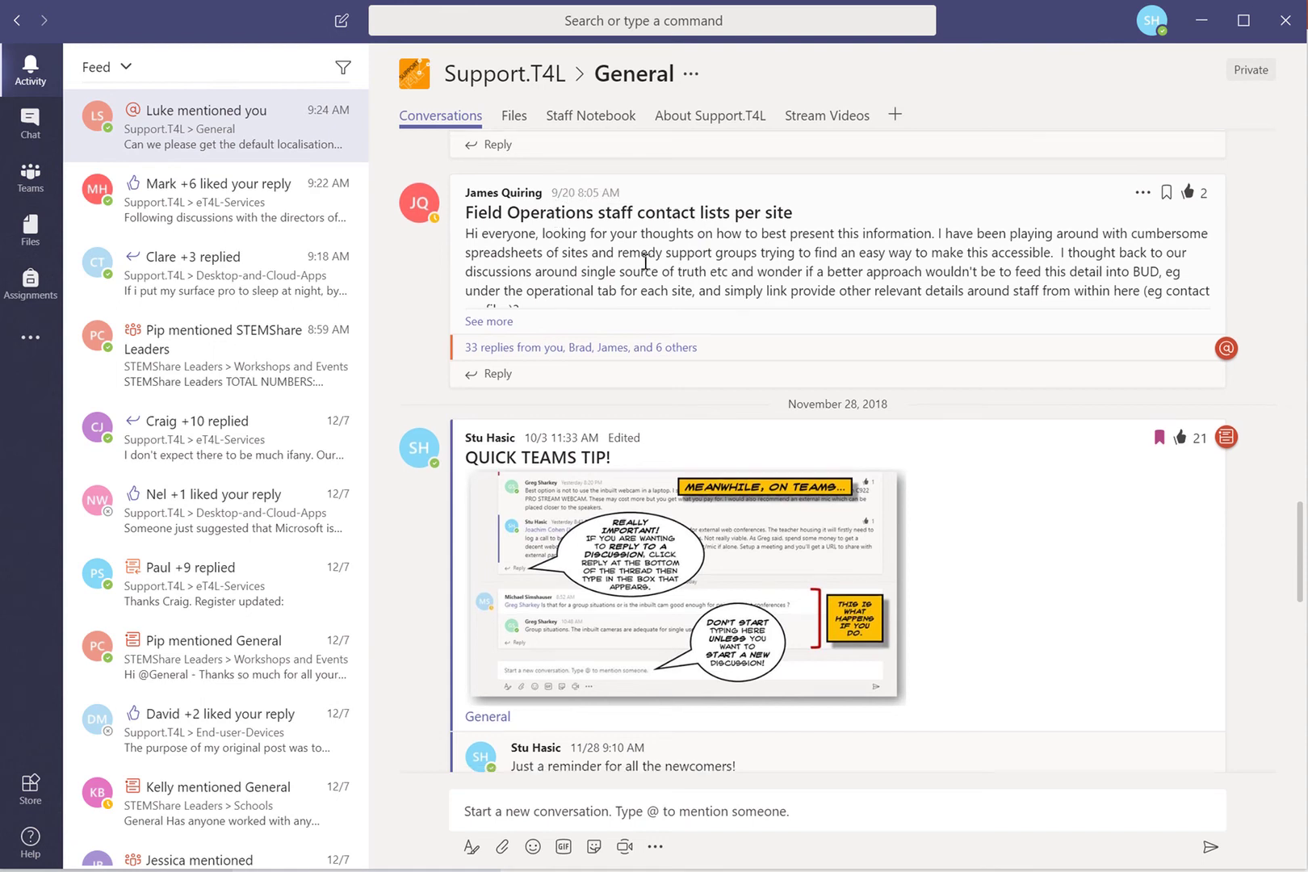
{"action": "scroll", "coordinate": [709, 361], "scroll_direction": "down", "scroll_amount": 4}
{"action": "scroll", "coordinate": [633, 449], "scroll_direction": "down", "scroll_amount": 5}
{"action": "scroll", "coordinate": [638, 444], "scroll_direction": "down", "scroll_amount": 1}
{"action": "scroll", "coordinate": [638, 445], "scroll_direction": "down", "scroll_amount": 1}
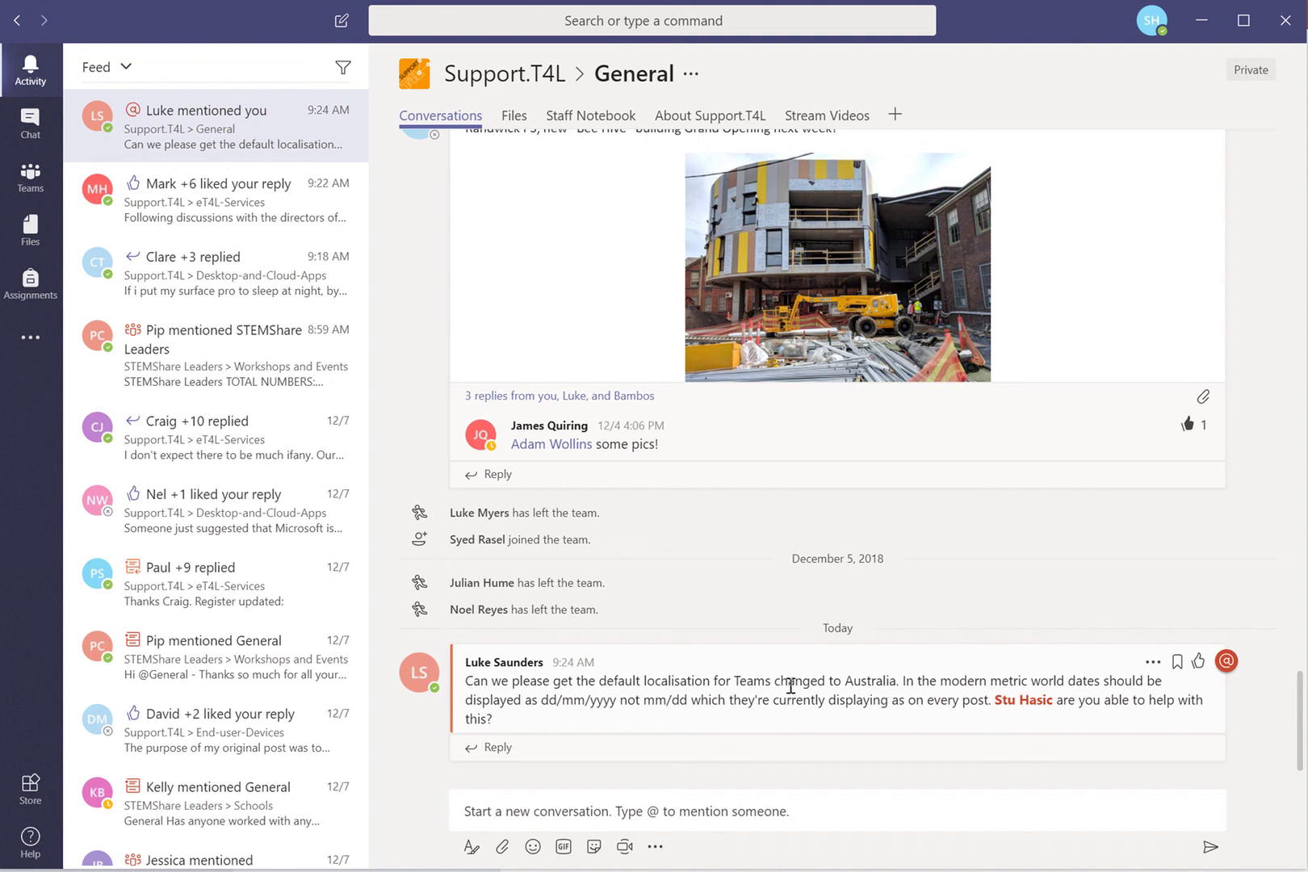
Open Teams Settings on the General page from the profile avatar menu.
{"action": "left_click", "coordinate": [1151, 25]}
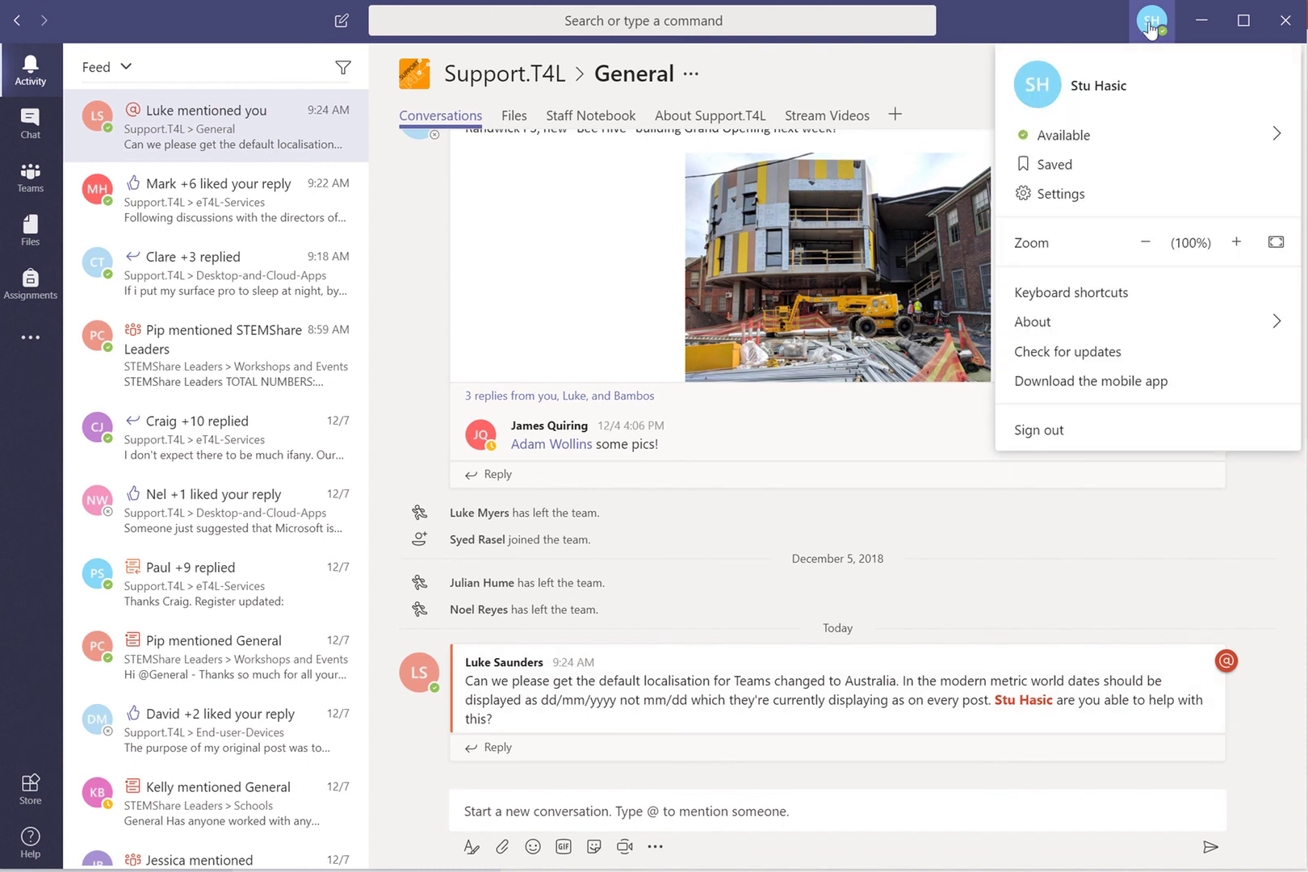
{"action": "left_click", "coordinate": [1058, 194]}
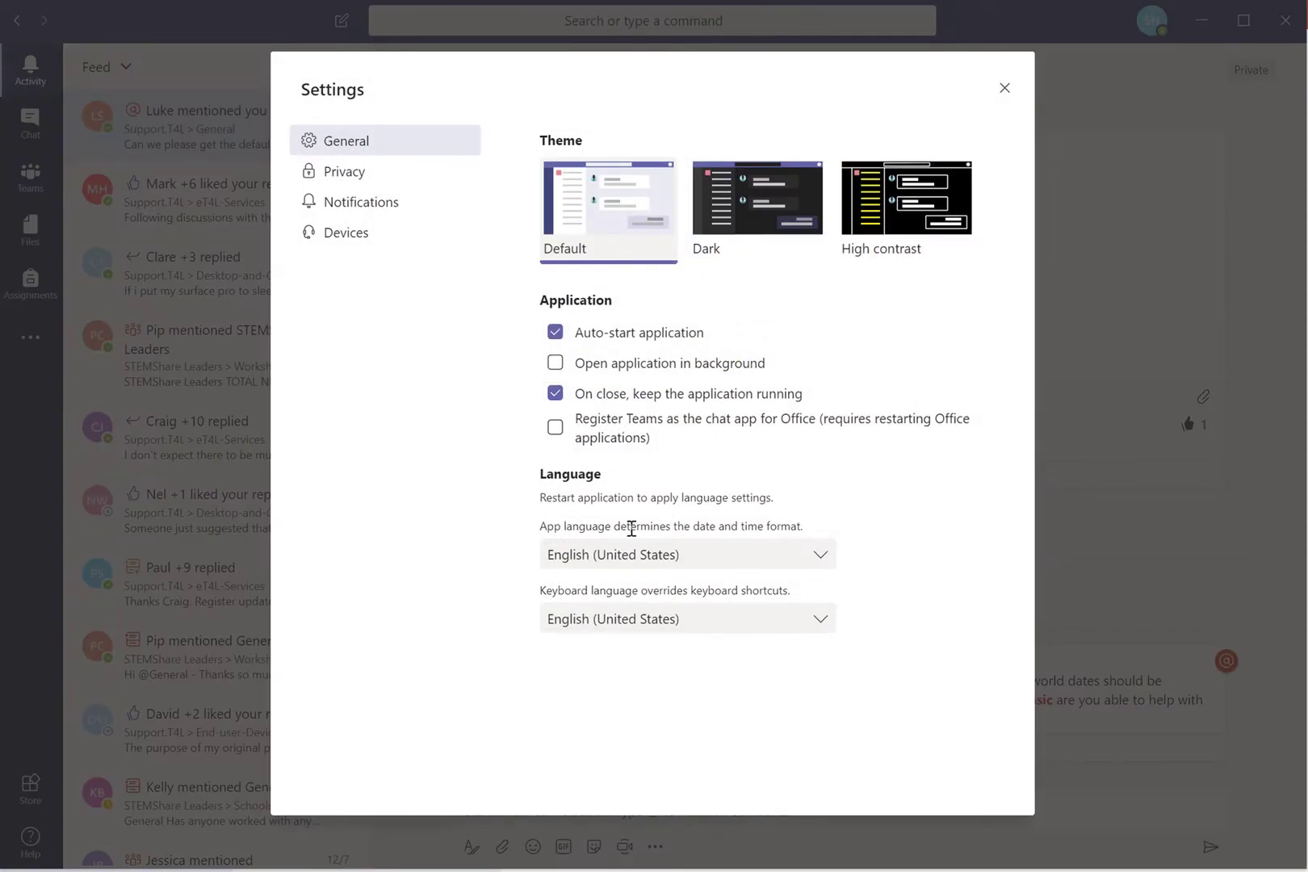
Set the app language to English (Australia), then save and restart Teams.
{"action": "left_click", "coordinate": [818, 560]}
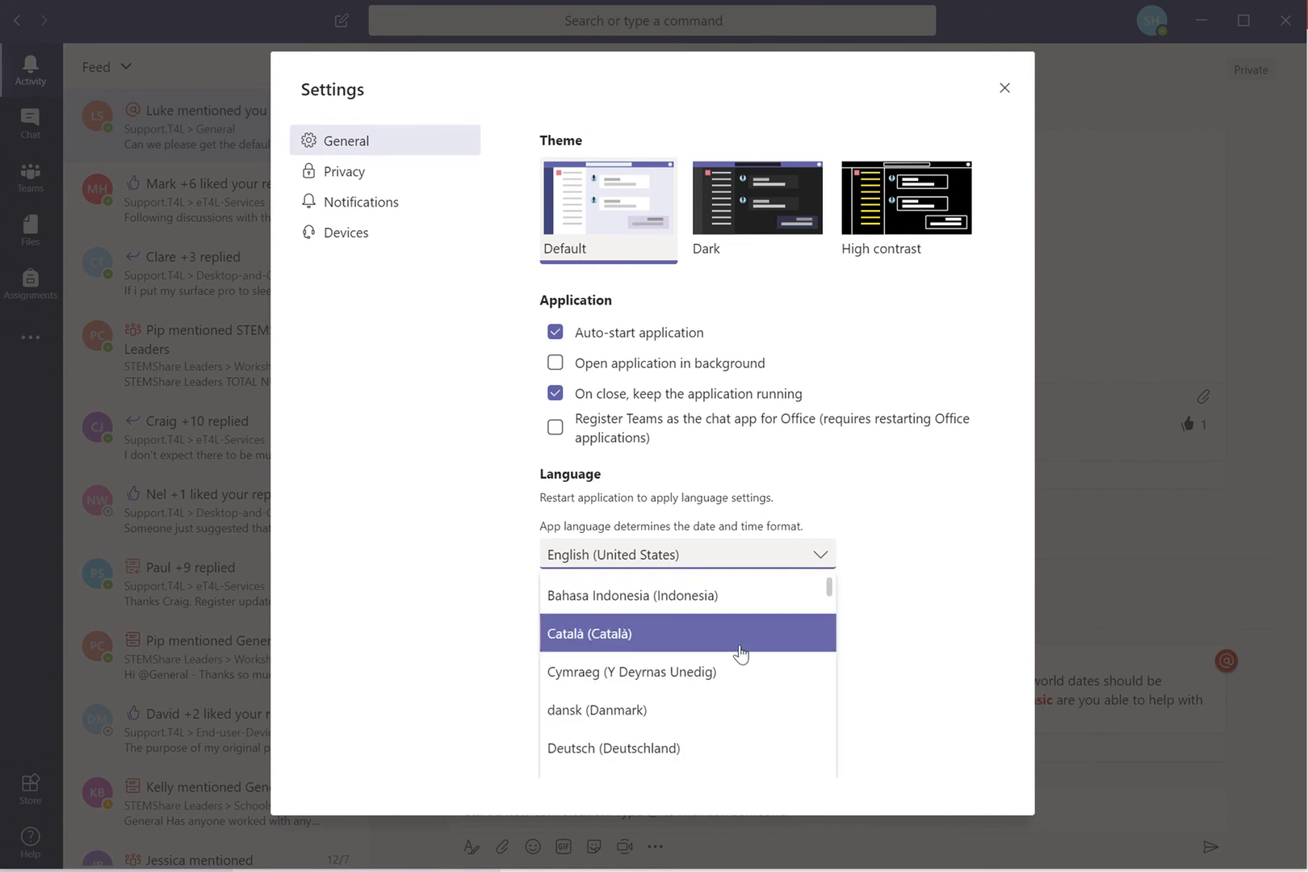
{"action": "scroll", "coordinate": [719, 675], "scroll_direction": "down", "scroll_amount": 2}
{"action": "scroll", "coordinate": [715, 678], "scroll_direction": "down", "scroll_amount": 1}
{"action": "scroll", "coordinate": [707, 681], "scroll_direction": "down", "scroll_amount": 3}
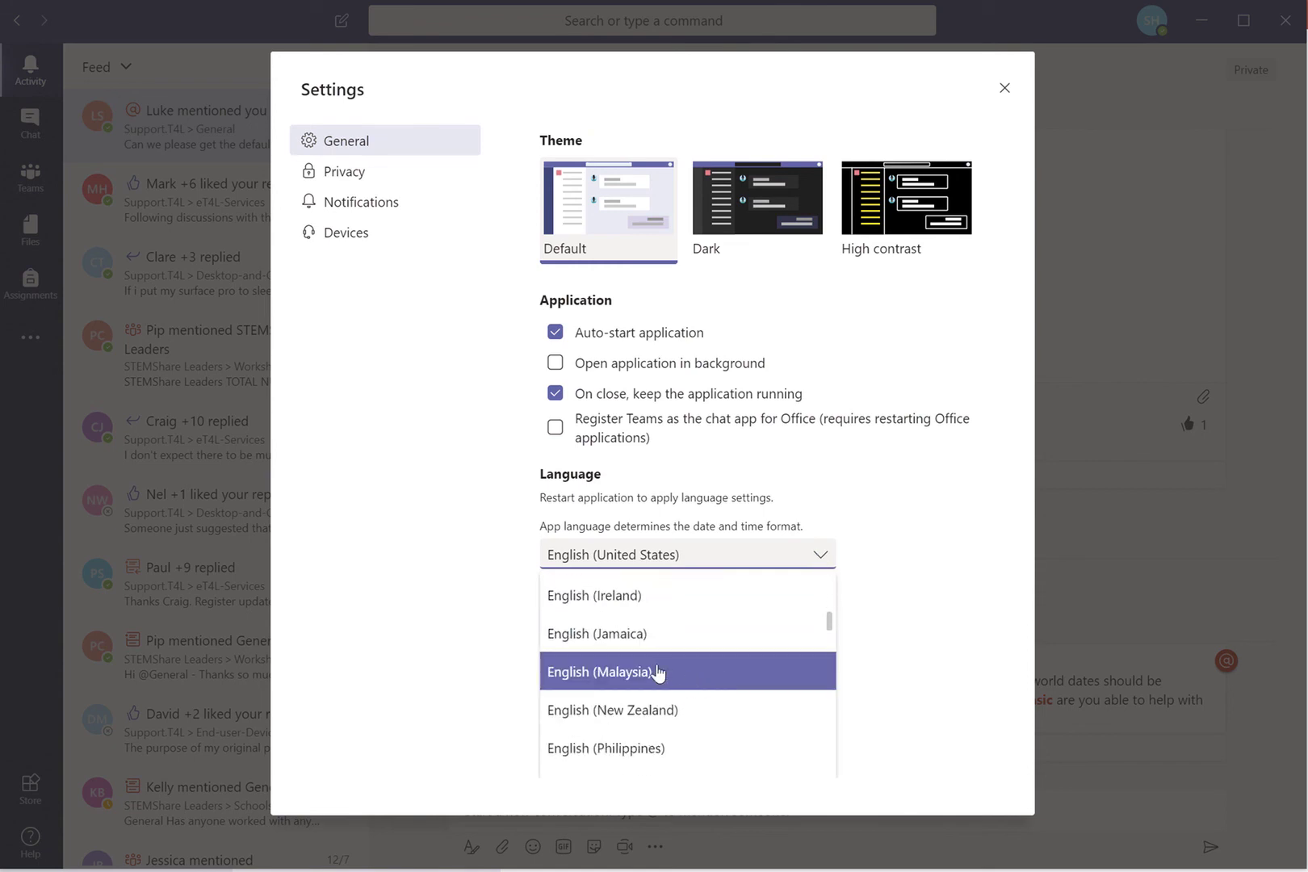
{"action": "scroll", "coordinate": [660, 679], "scroll_direction": "up", "scroll_amount": 2}
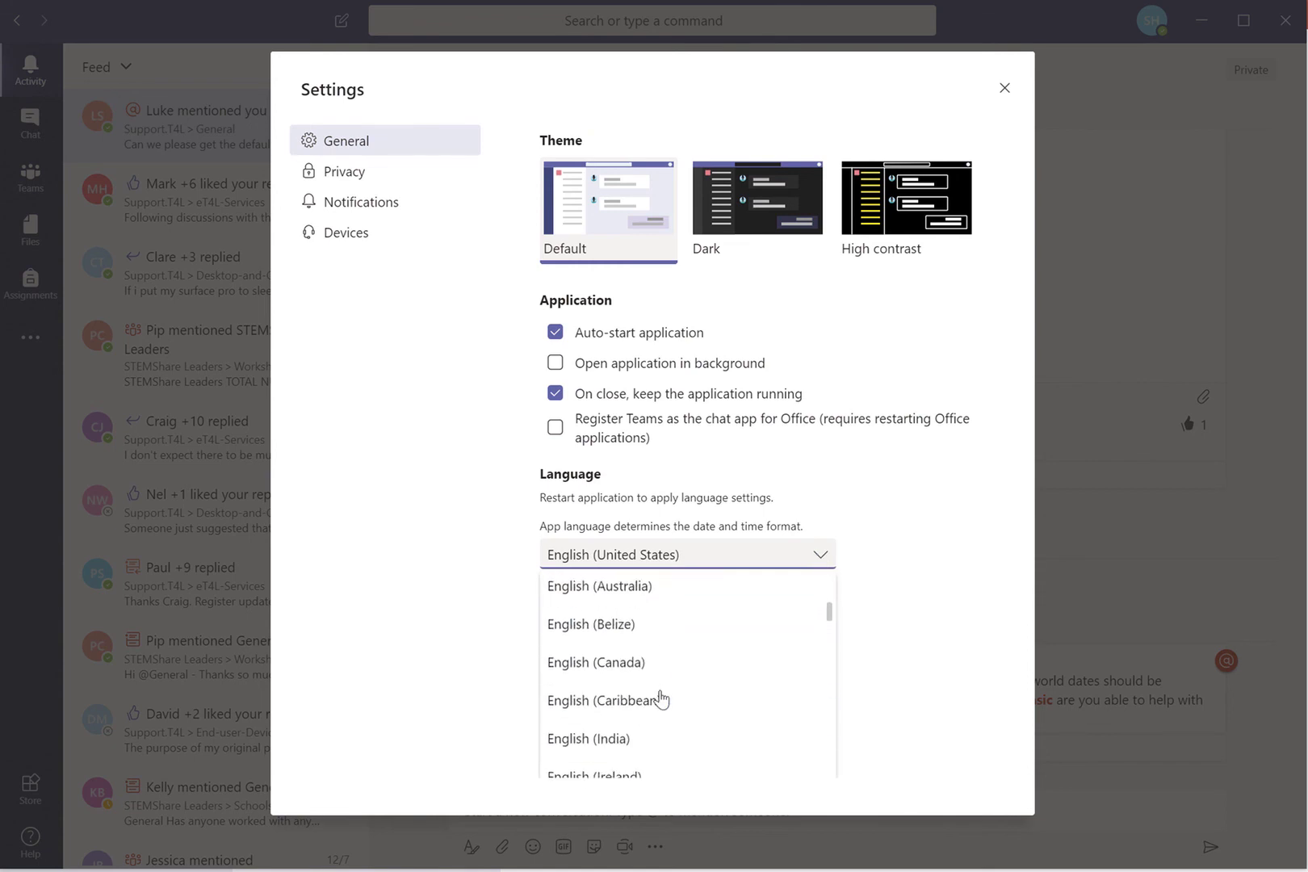
{"action": "left_click", "coordinate": [623, 609]}
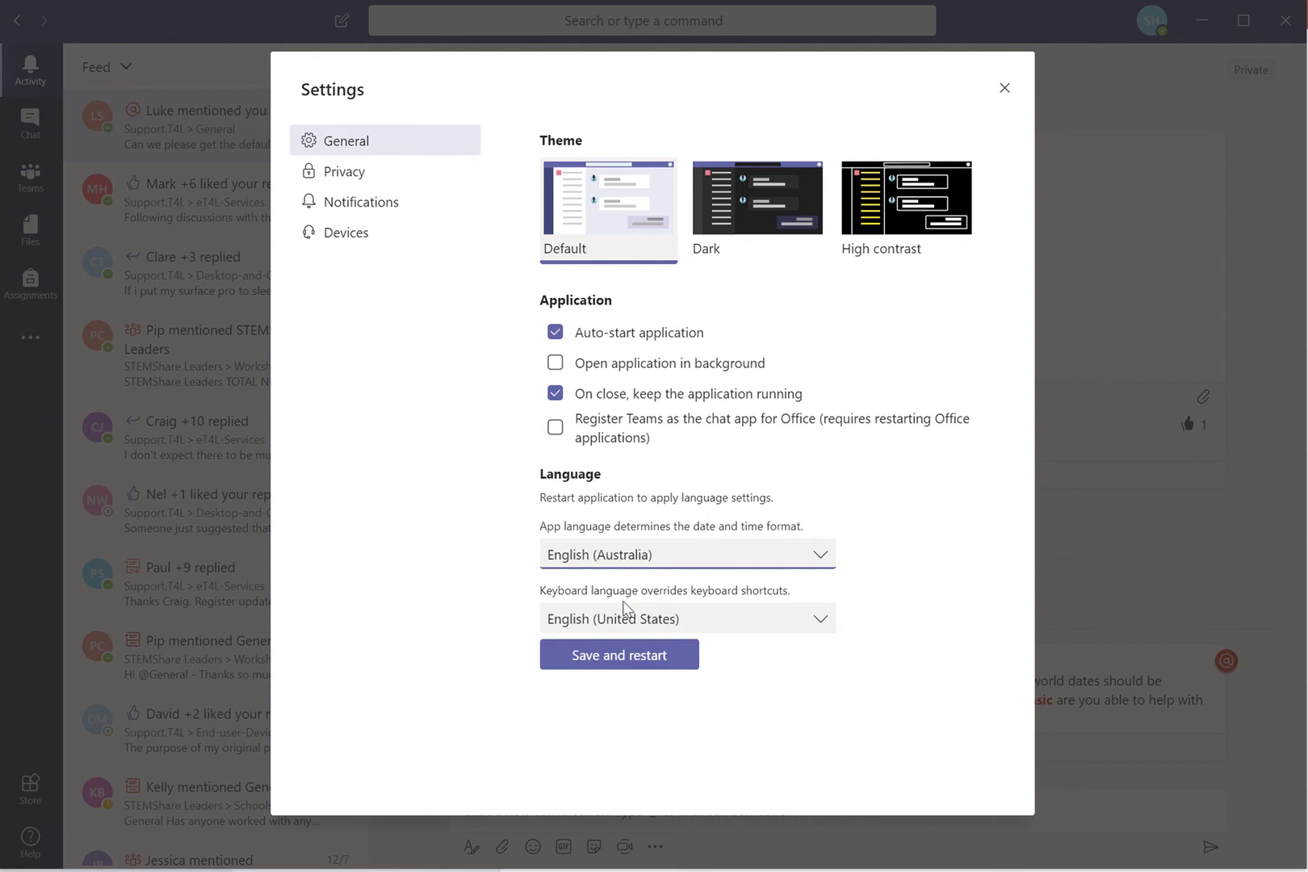
{"action": "left_click", "coordinate": [608, 655]}
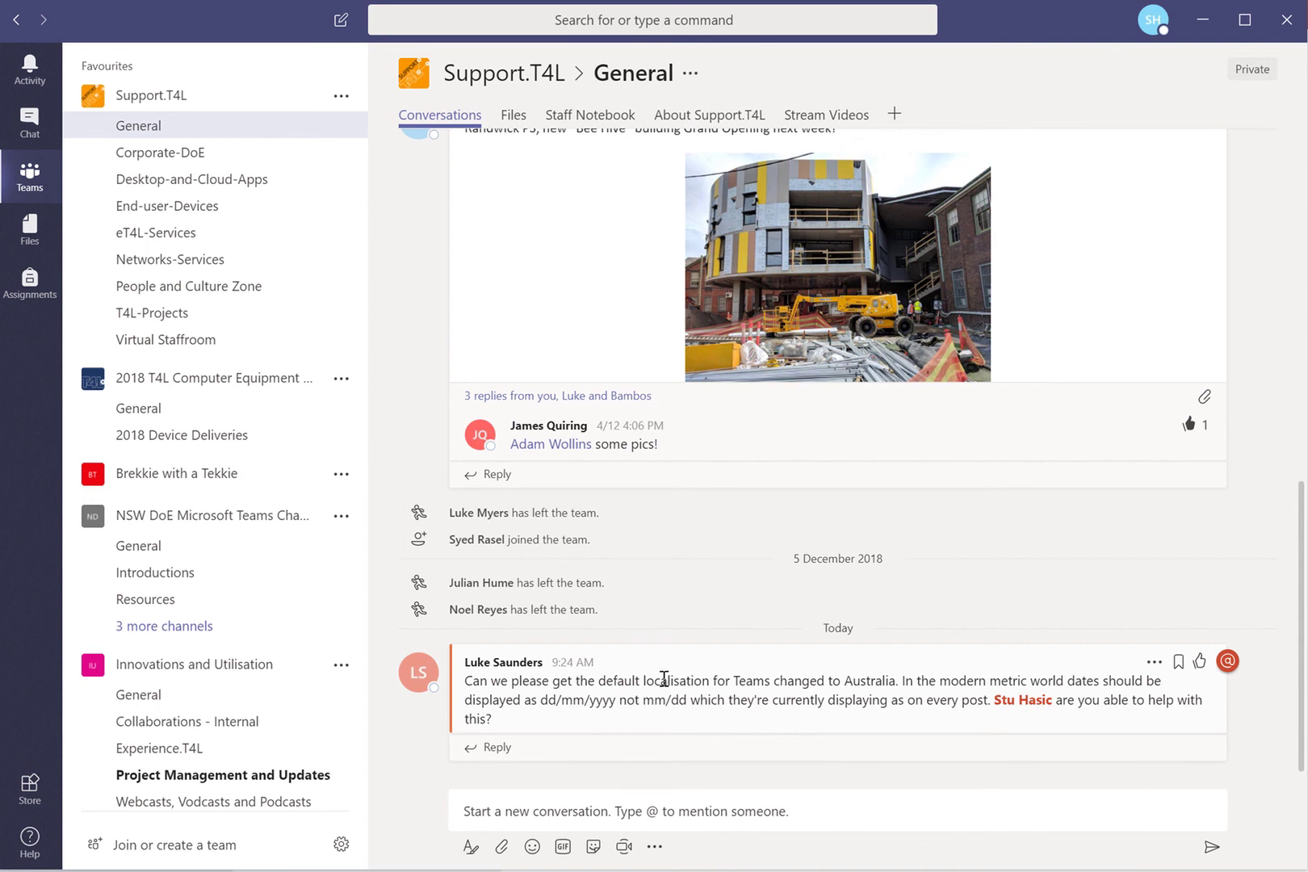
{"action": "scroll", "coordinate": [603, 652], "scroll_direction": "up", "scroll_amount": 3}
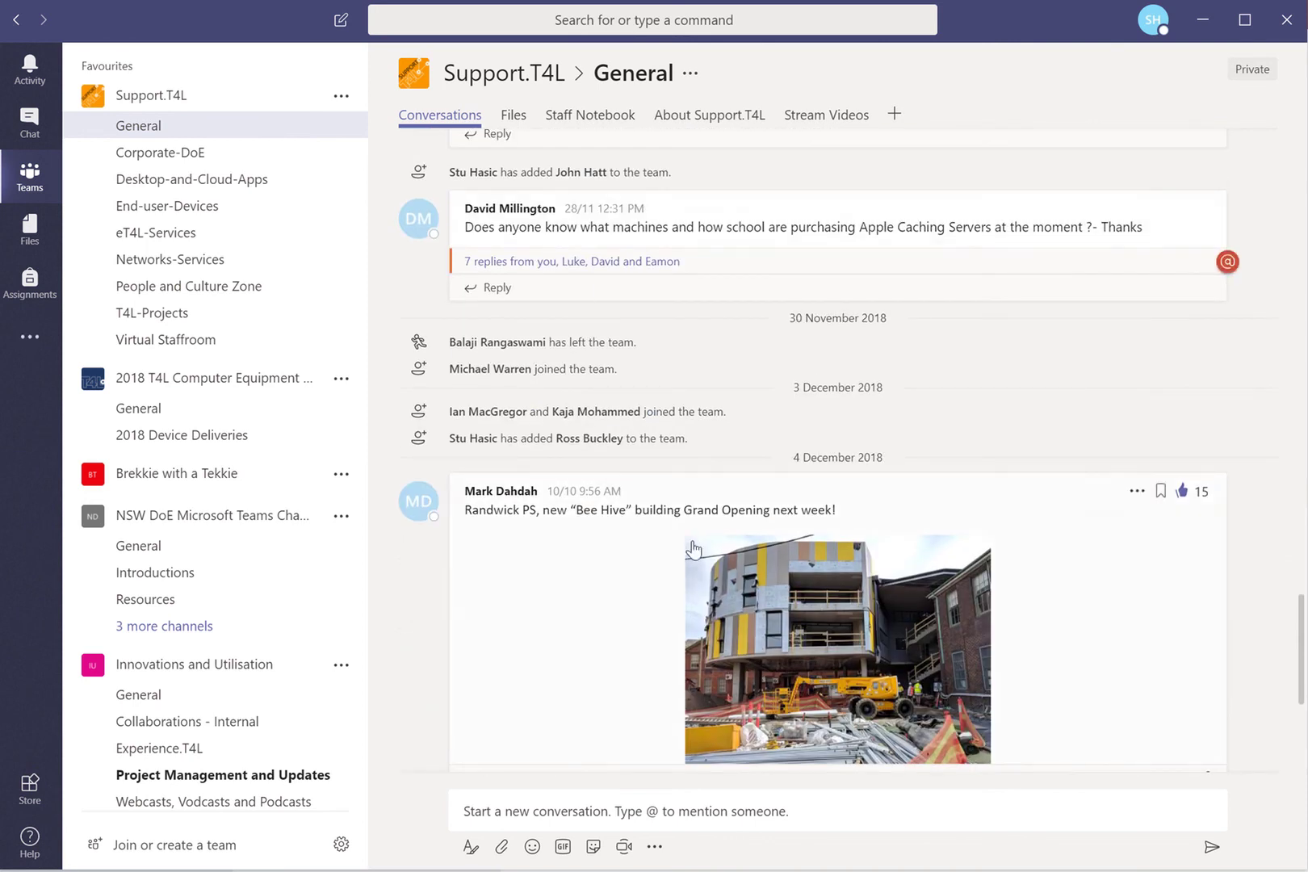
{"action": "scroll", "coordinate": [674, 571], "scroll_direction": "down", "scroll_amount": 3}
{"action": "mouse_move", "coordinate": [816, 689]}
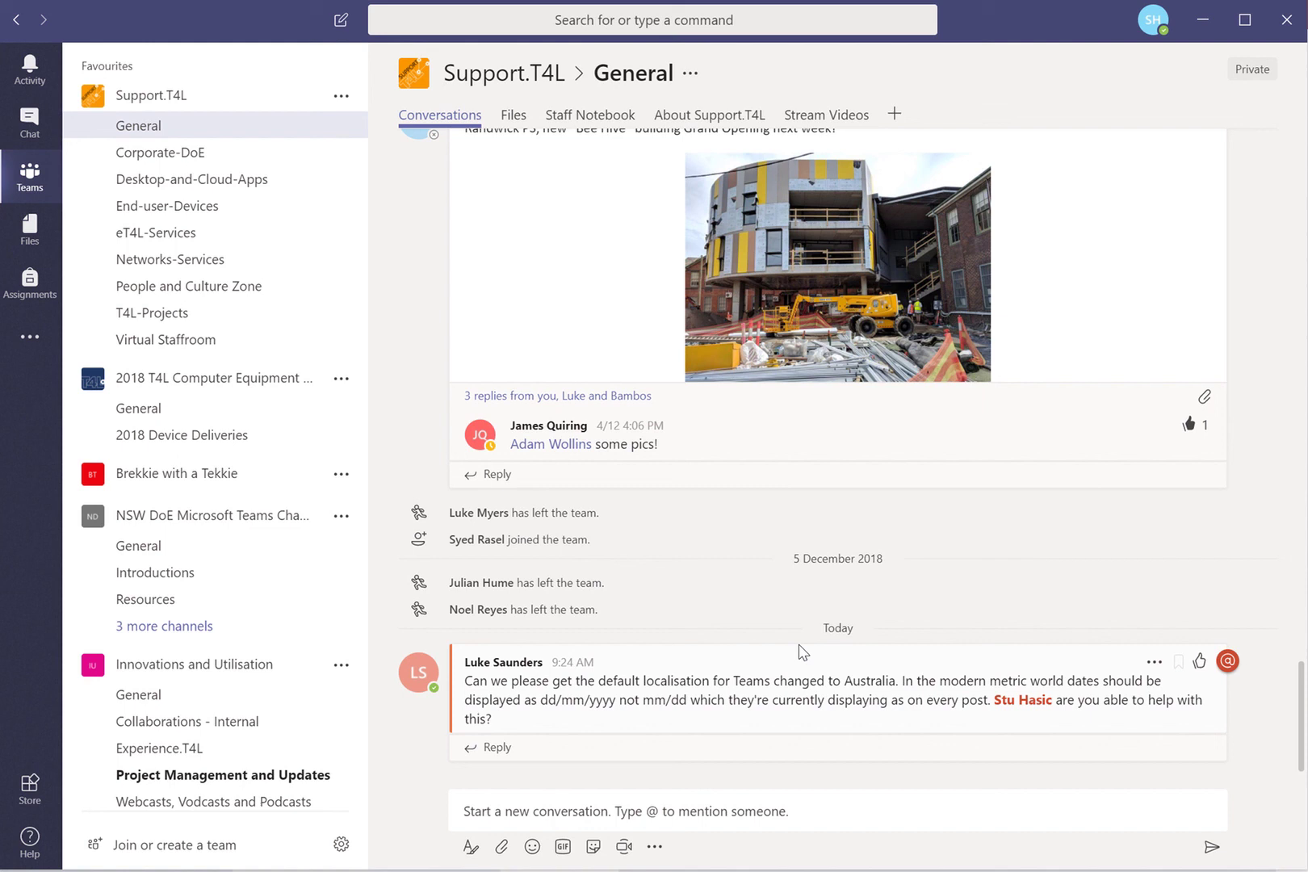